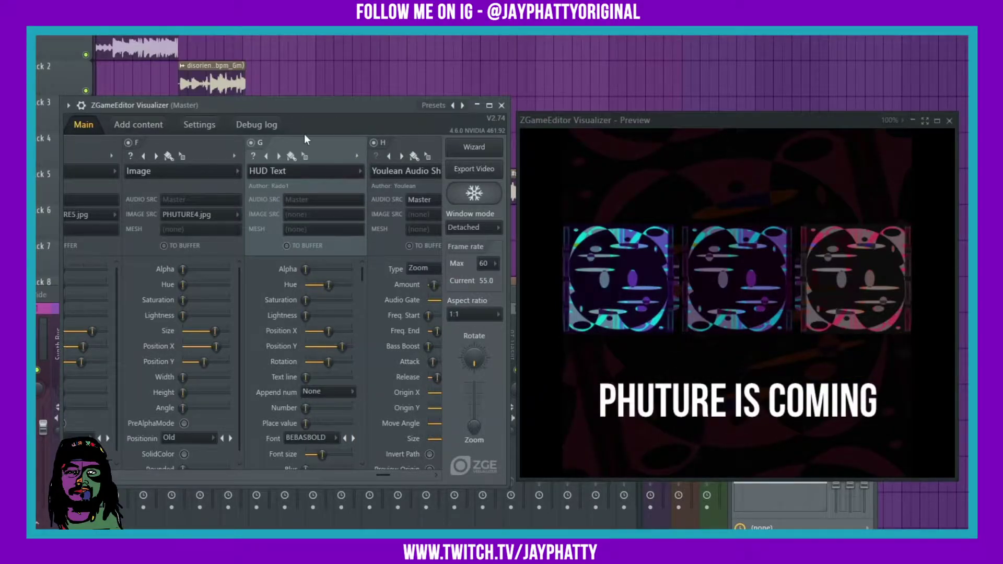
- Review the visualizer's effect layers, the song title lines in the text content, and the HUD Text layer's Text line parameter
scroll(204, 139, "left", 5)
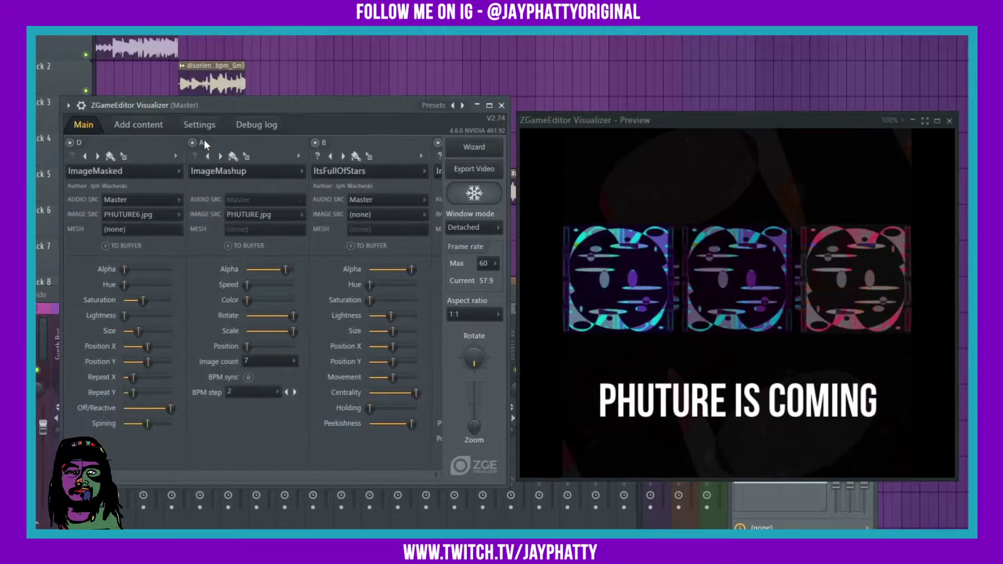
scroll(203, 140, "right", 3)
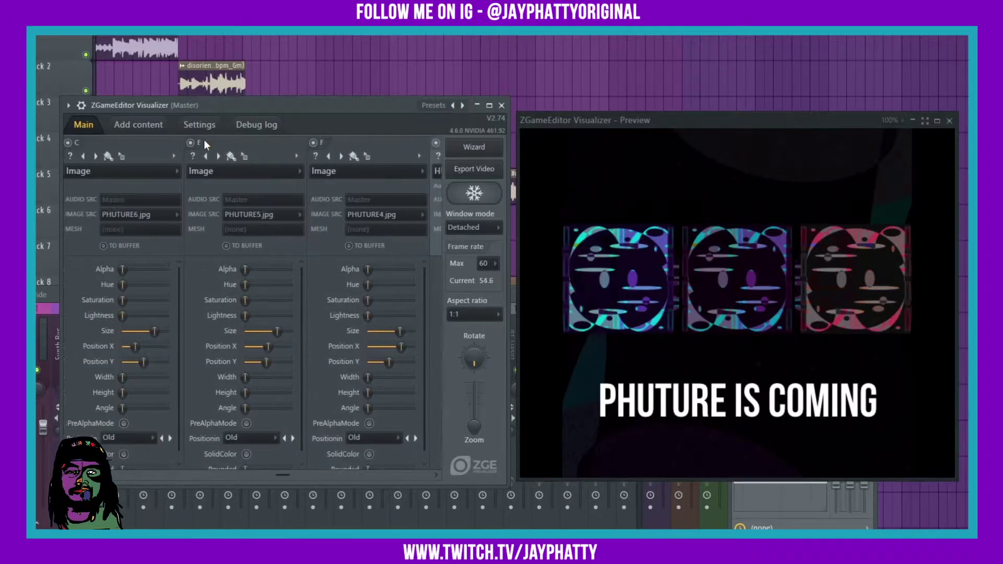
scroll(204, 139, "right", 3)
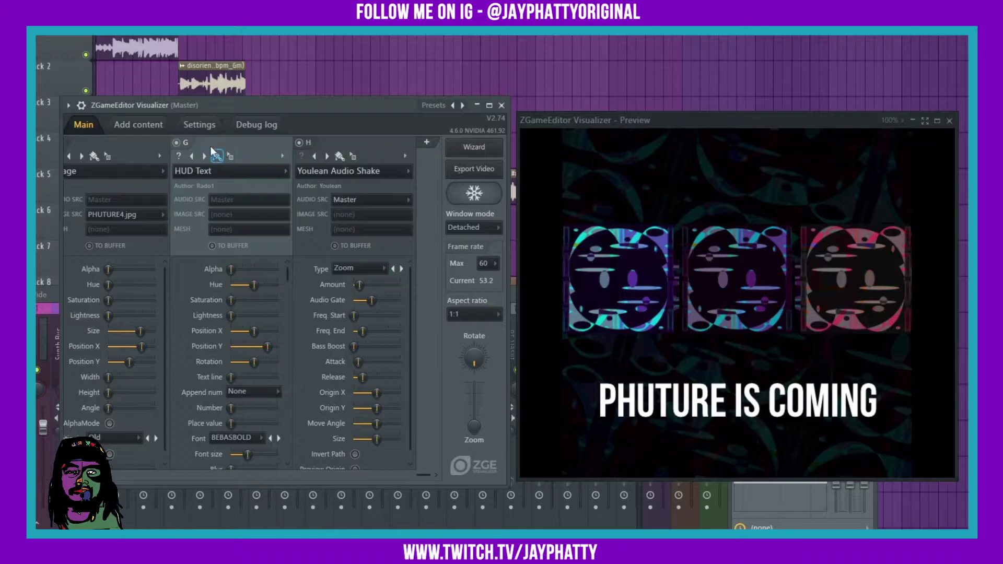
left_click(140, 125)
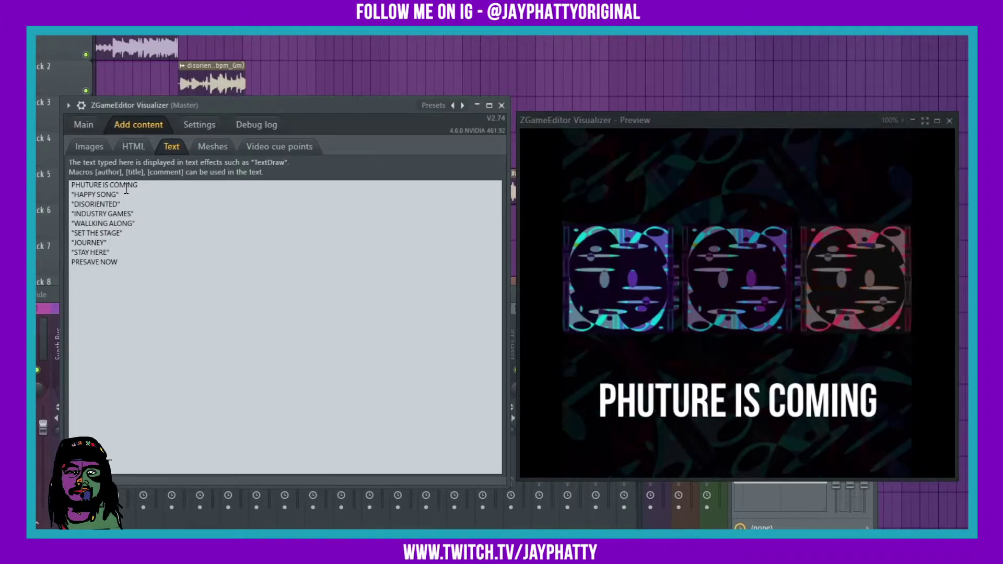
left_click(99, 125)
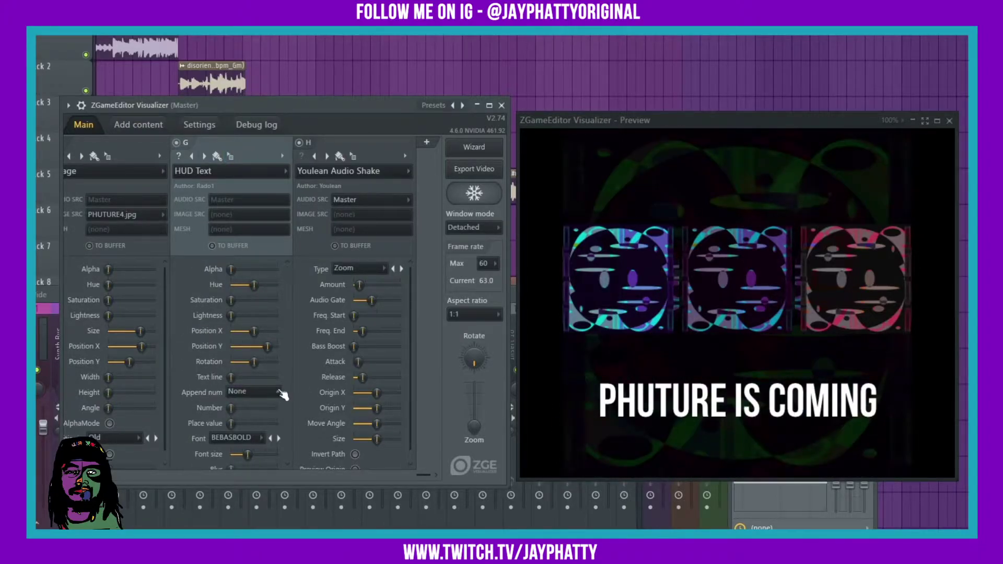
mouse_move(233, 376)
left_mouse_down()
mouse_move(277, 377)
mouse_move(231, 377)
left_mouse_up()
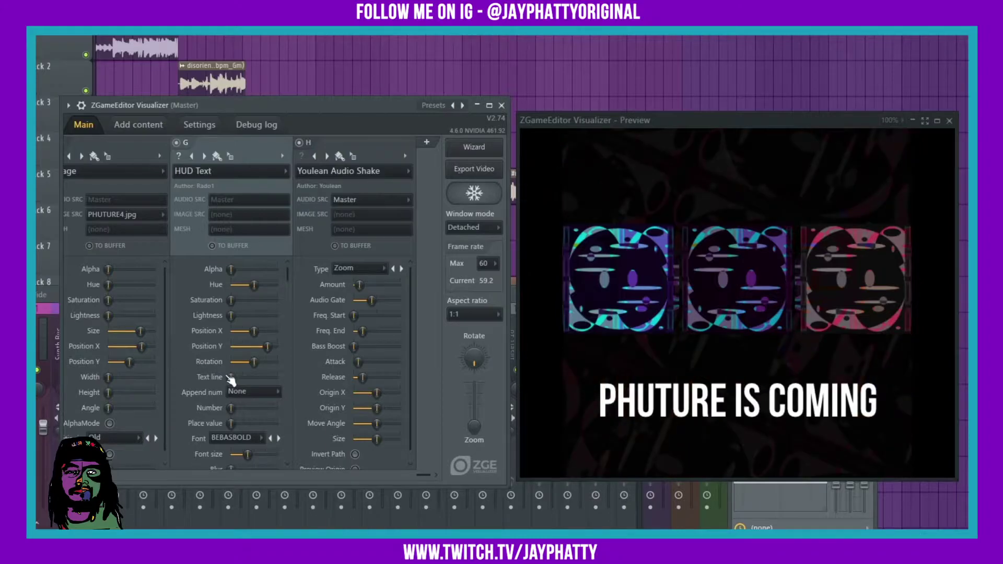
left_click(135, 125)
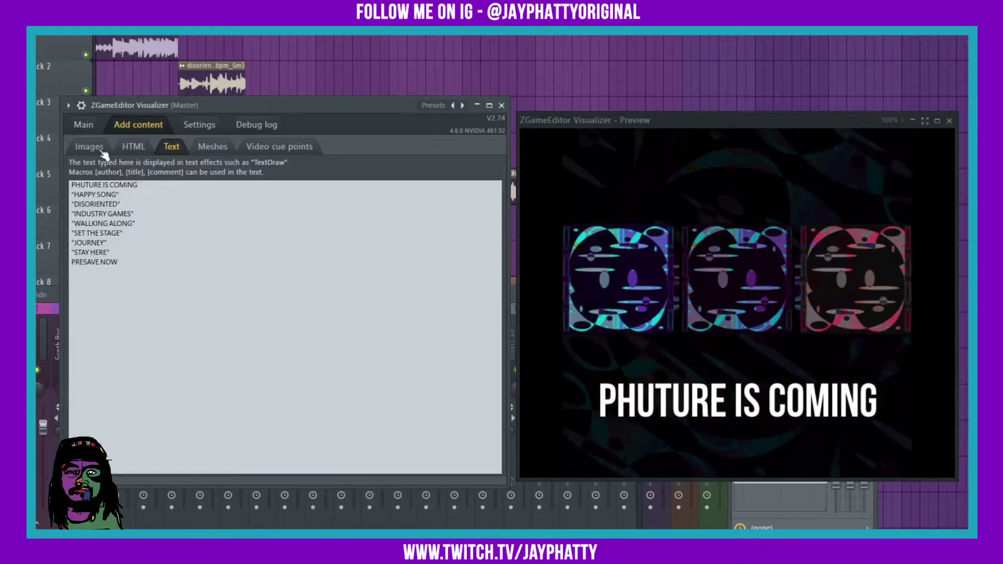
left_click(84, 124)
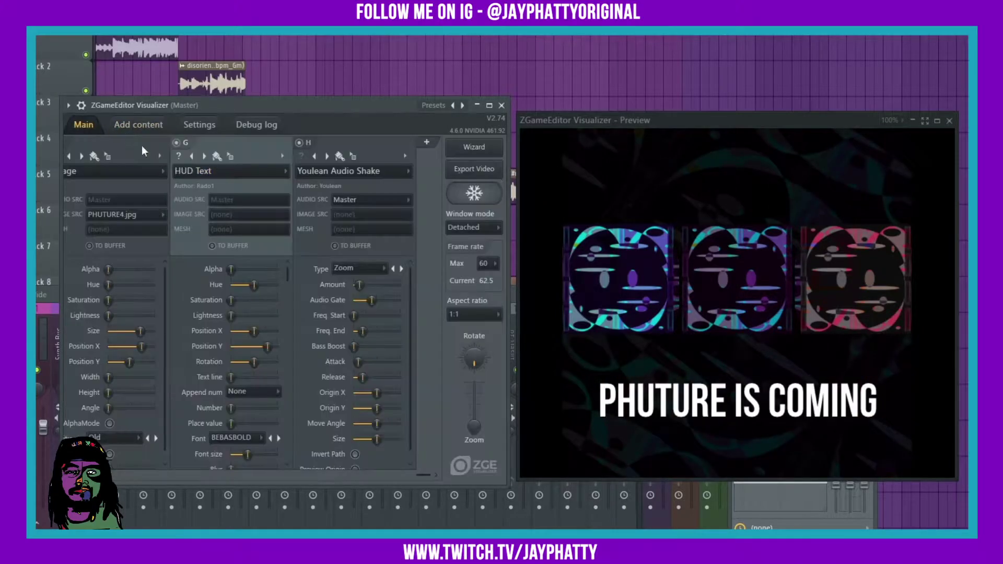
- Create an automation clip for the HUD Text layer's Text line parameter and move the preview window over the playlist
right_click(232, 380)
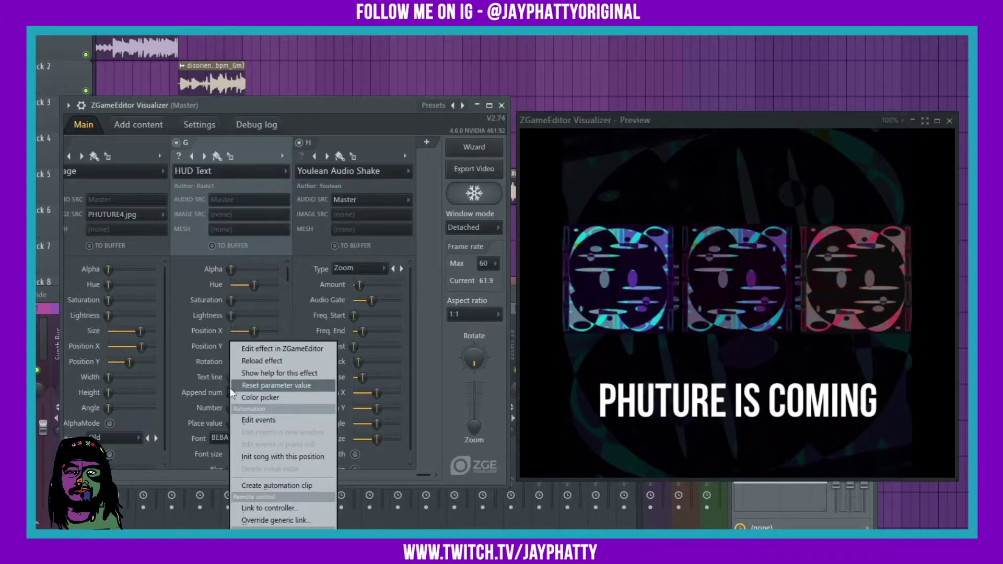
left_click(281, 487)
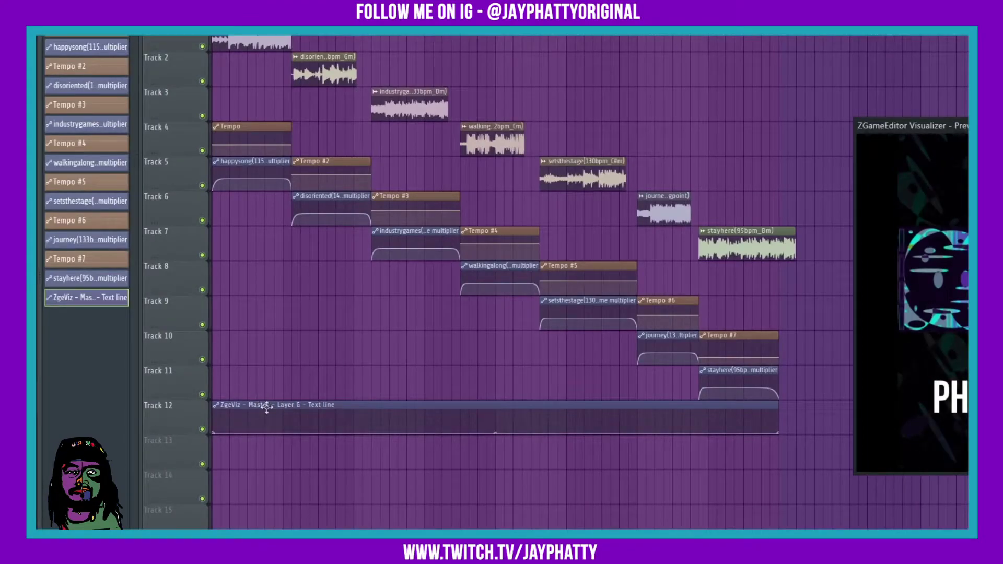
left_click_drag(940, 122, 466, 39)
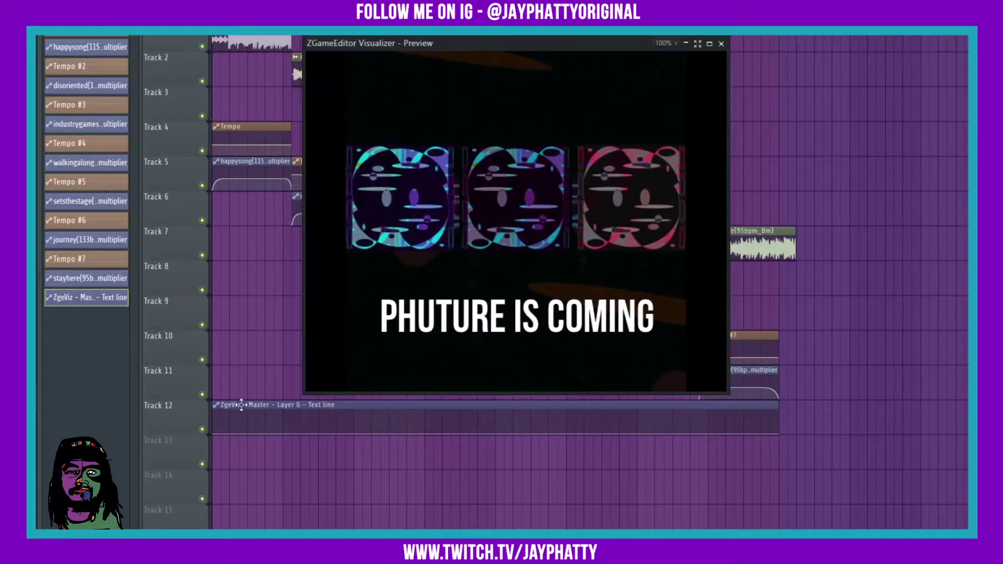
left_click_drag(385, 39, 396, 37)
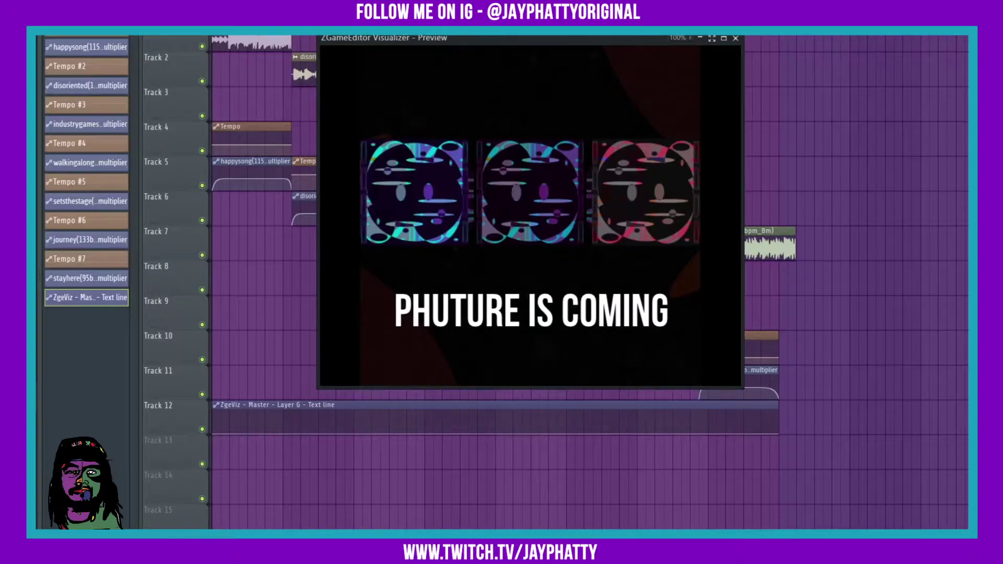
- Clear the preview window out of the way and examine the song, tempo and volume clips in the playlist above the Text line clip
scroll(238, 40, "up", 6)
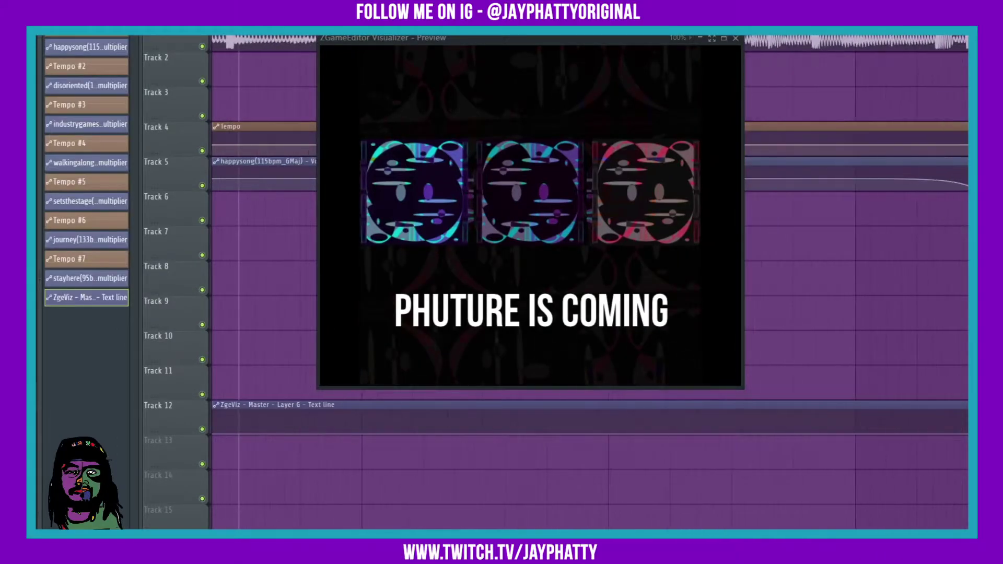
scroll(589, 459, "left", 3)
left_click_drag(397, 41, 547, 446)
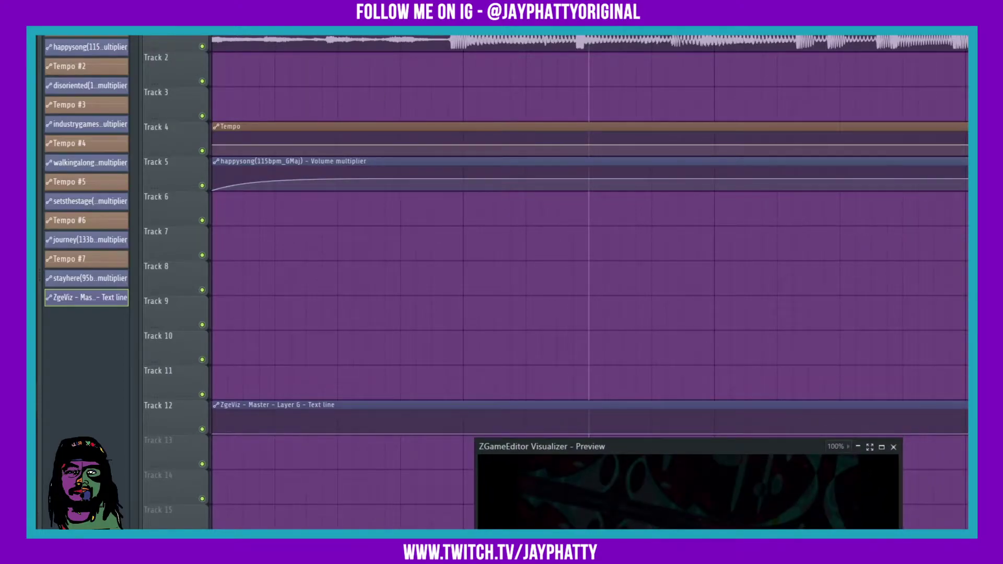
scroll(251, 417, "down", 3)
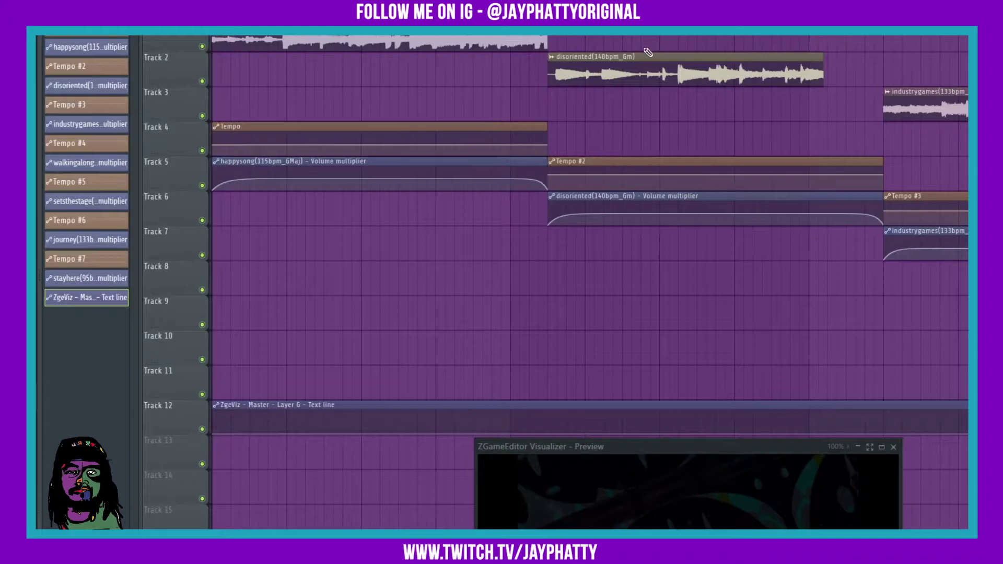
scroll(648, 37, "down", 8)
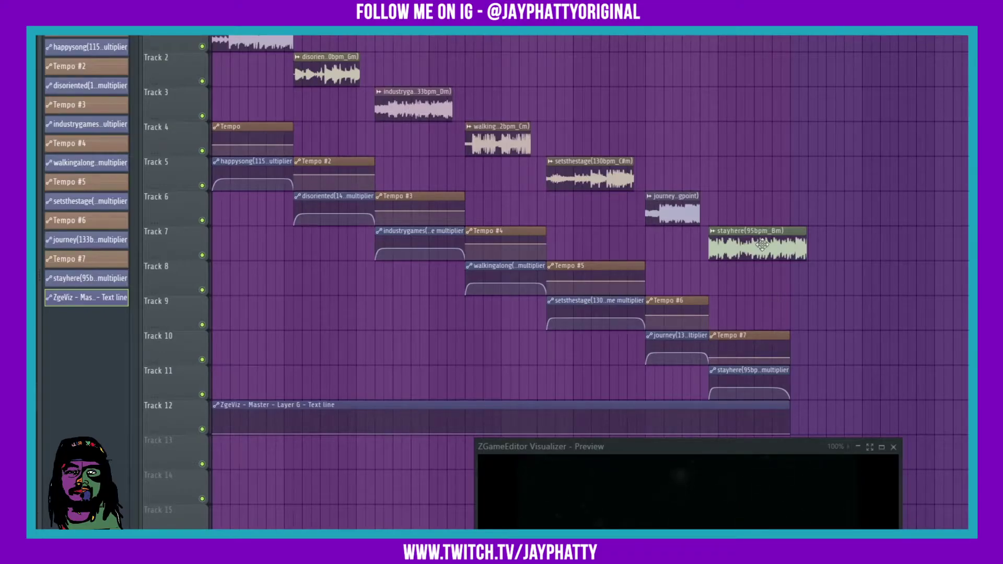
scroll(357, 235, "up", 3)
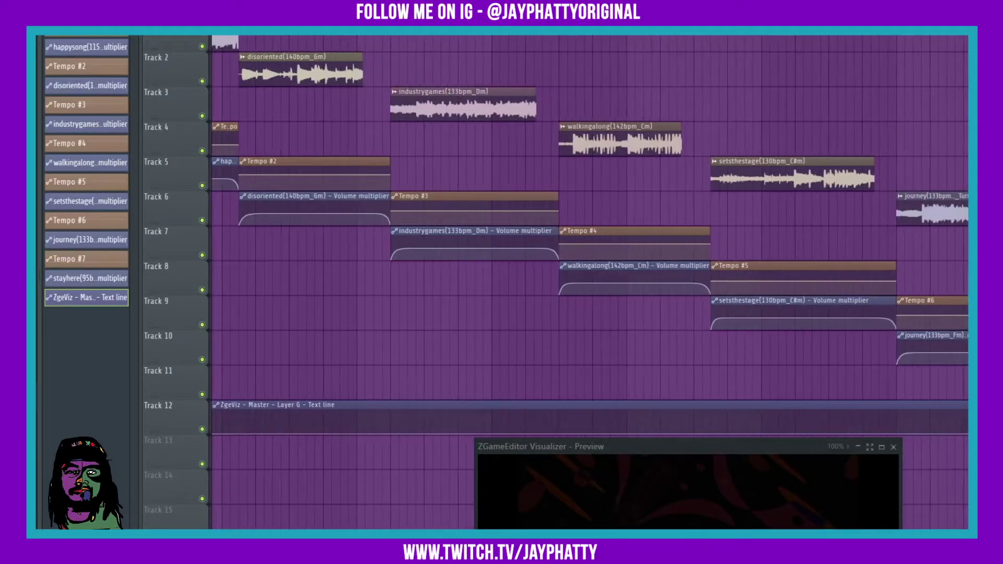
scroll(589, 235, "left", 3)
scroll(380, 241, "up", 2)
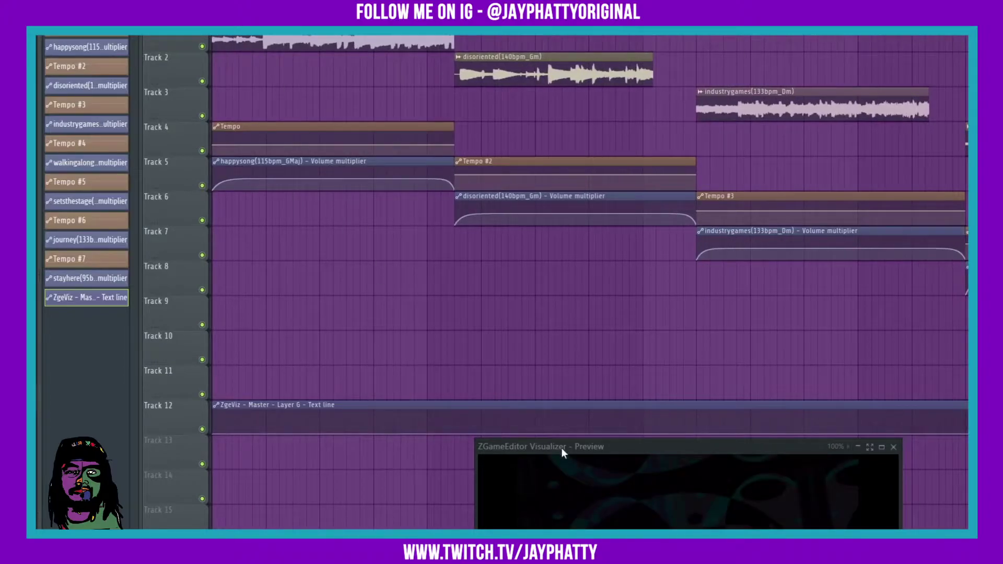
- Bring the preview back into view and add a point early in the Text line clip, adjusting it until the text reads "HAPPY SONG"
left_click_drag(563, 452, 646, 35)
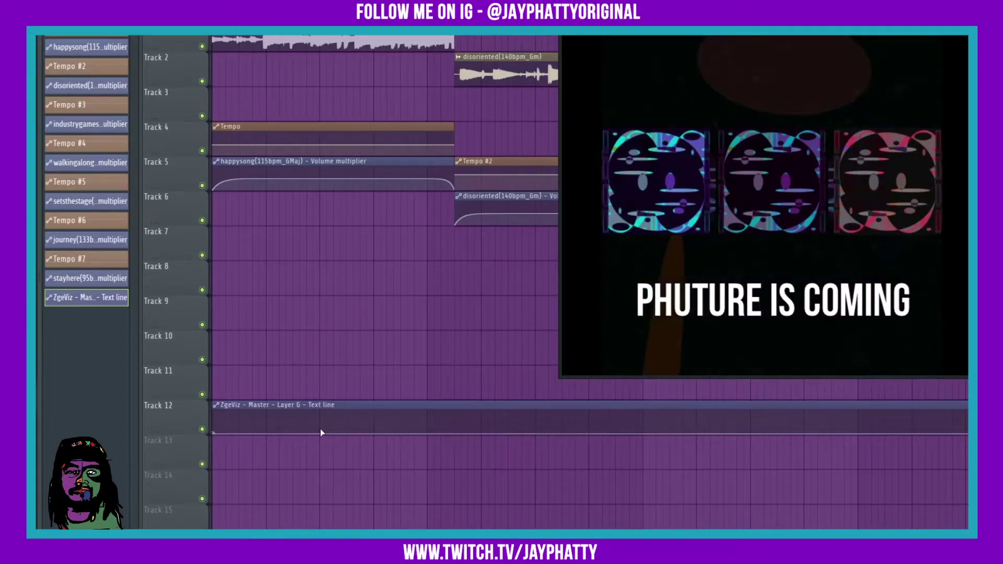
left_click_drag(321, 433, 268, 439)
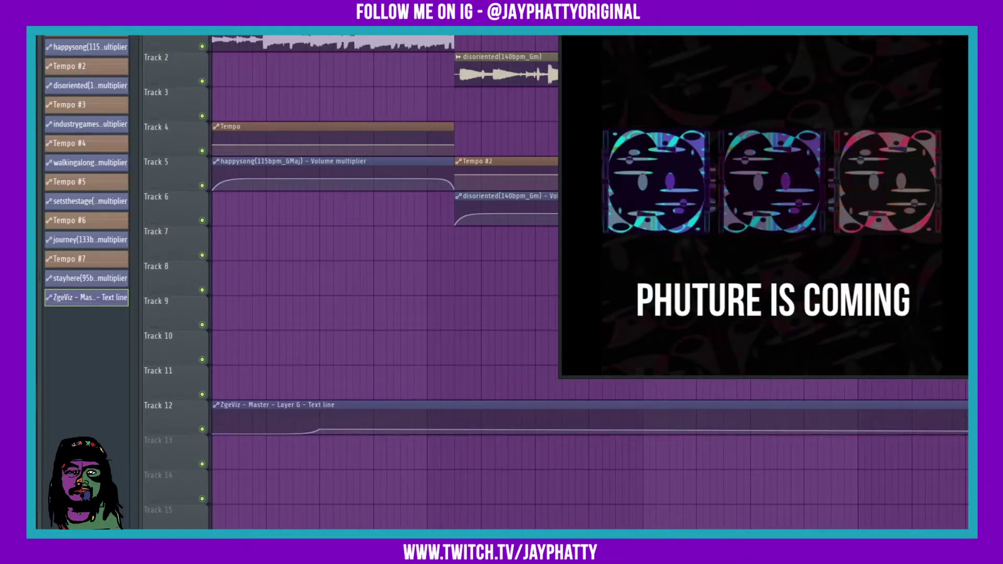
key("space")
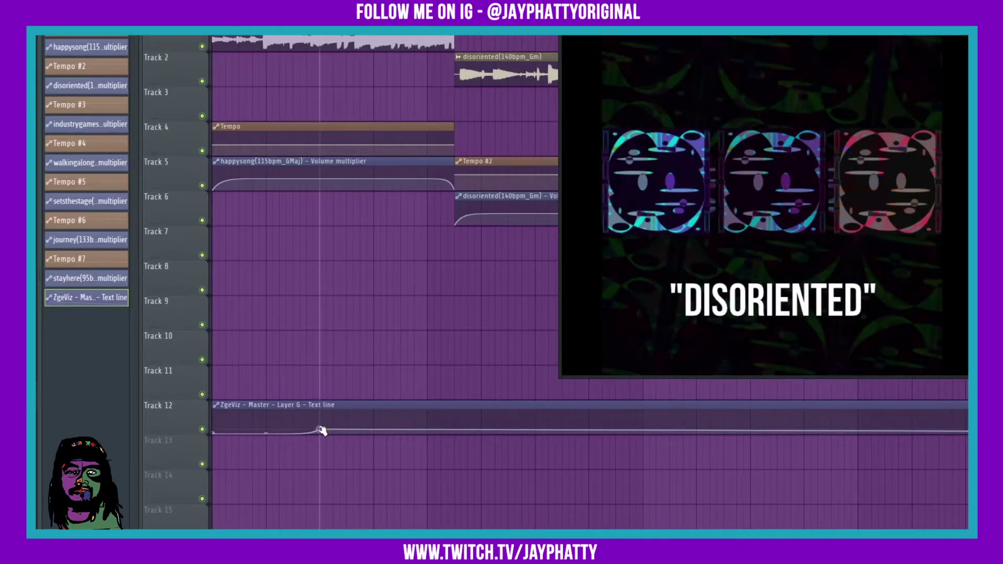
left_click_drag(320, 429, 321, 433)
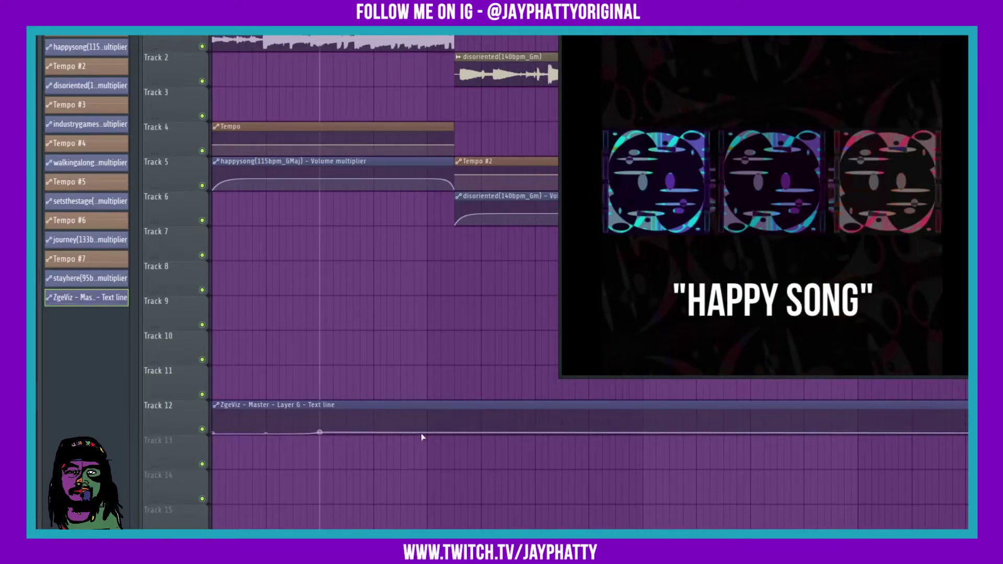
- Copy the "HAPPY SONG" point's value, add a matching point near the happysong clip's end, and add another where disoriented starts
right_click(321, 434)
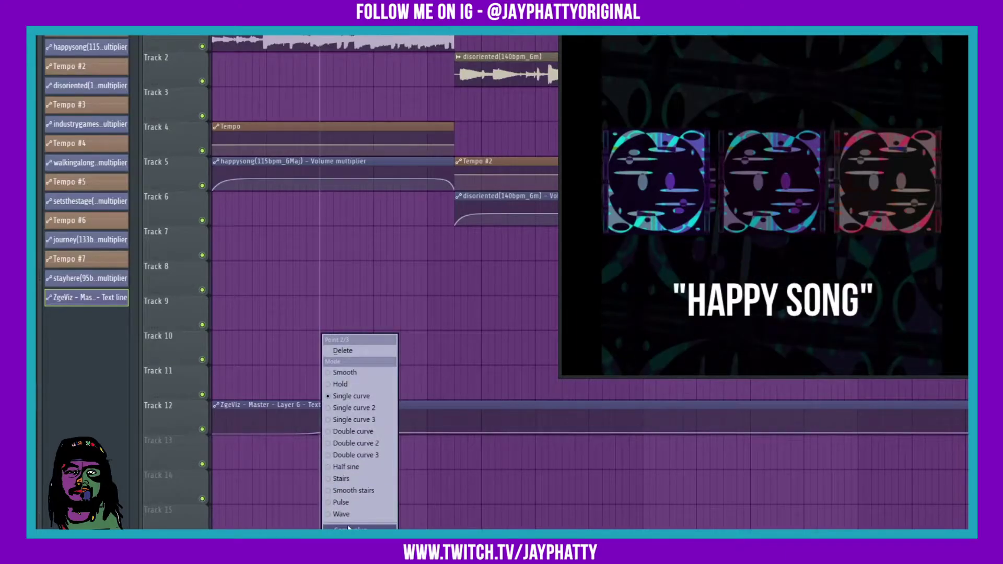
left_click(335, 444)
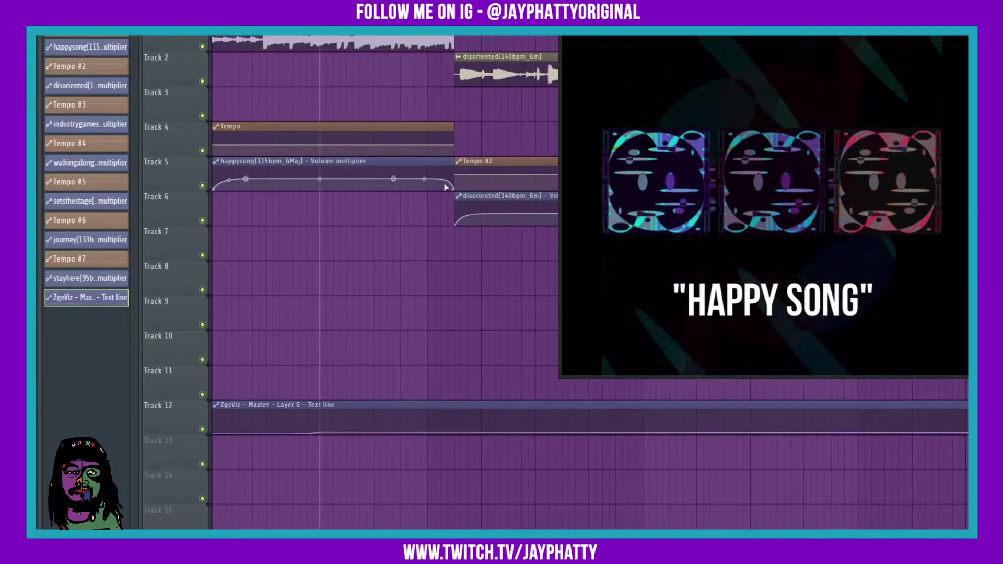
right_click(448, 431)
right_click(448, 431)
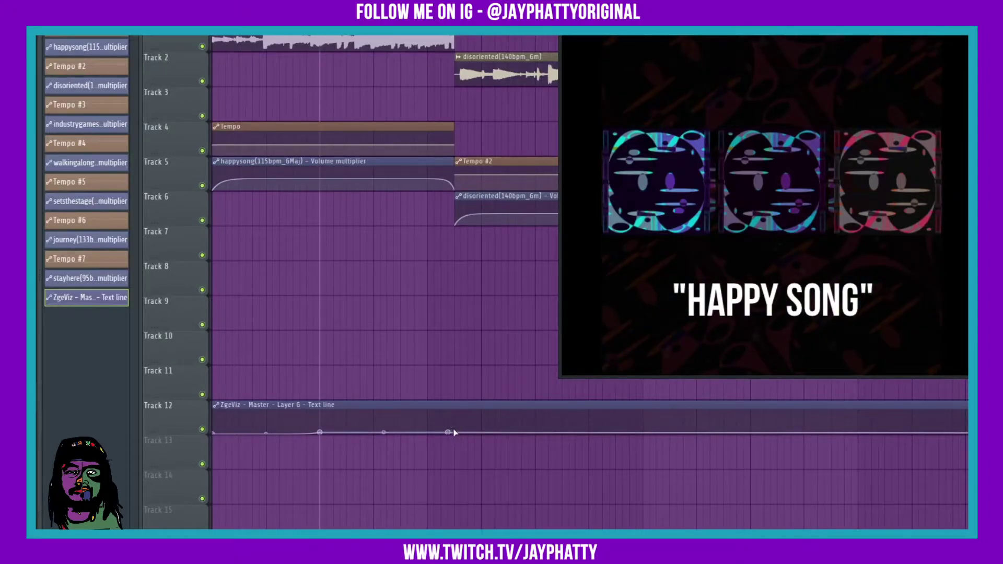
left_click_drag(454, 432, 457, 432)
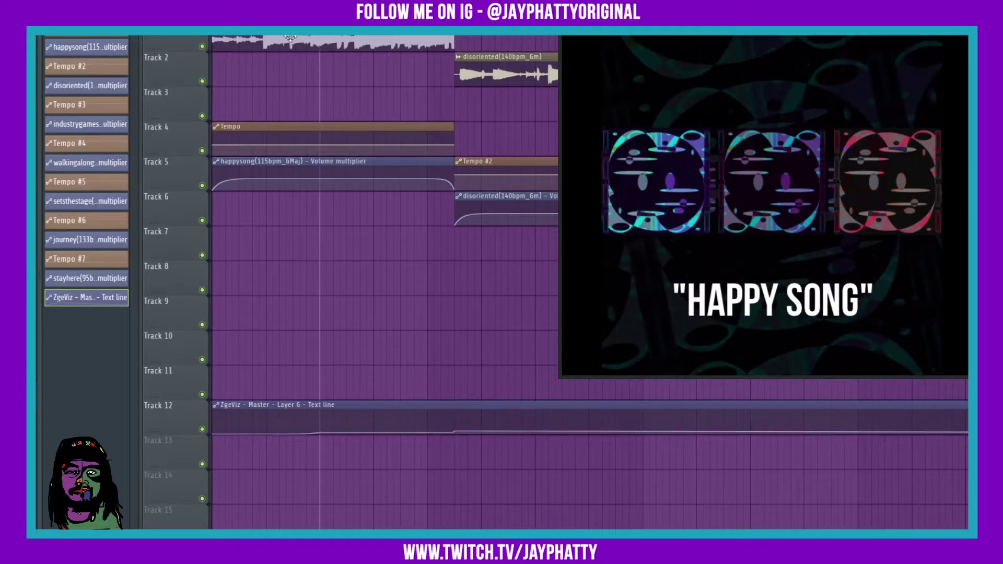
- Play the arrangement with the preview moved aside to check when the text switches to "HAPPY SONG"
key("space")
left_click_drag(679, 36, 533, 35)
key("space")
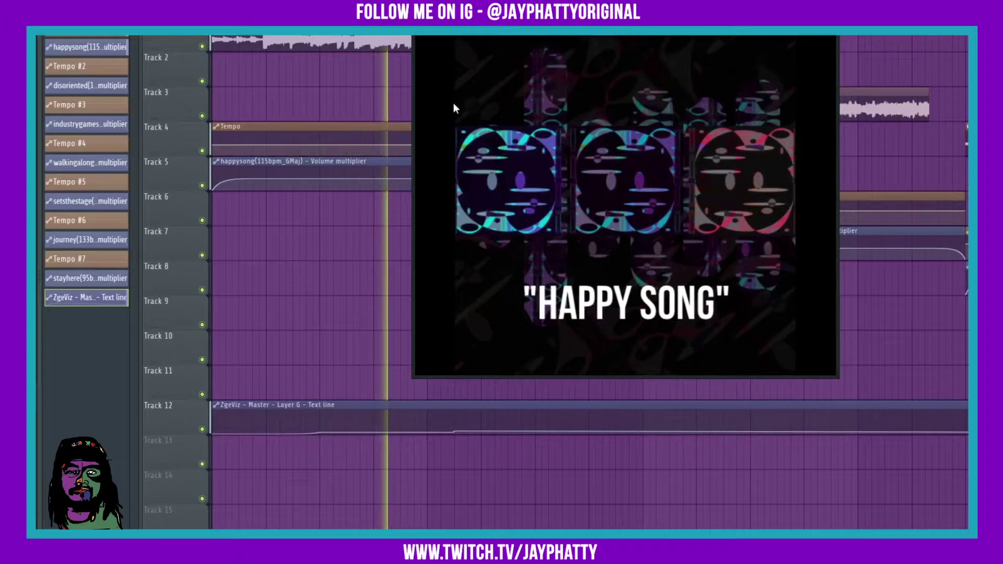
key("space")
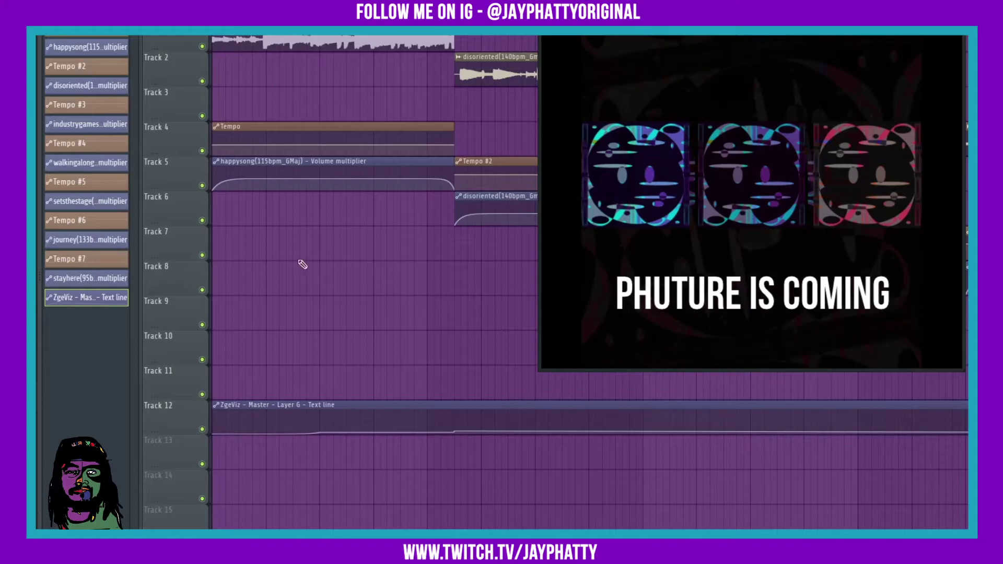
- Shift the first "HAPPY SONG" point to an earlier position in the Text line clip, reusing its copied value
right_click(318, 432)
left_click(349, 529)
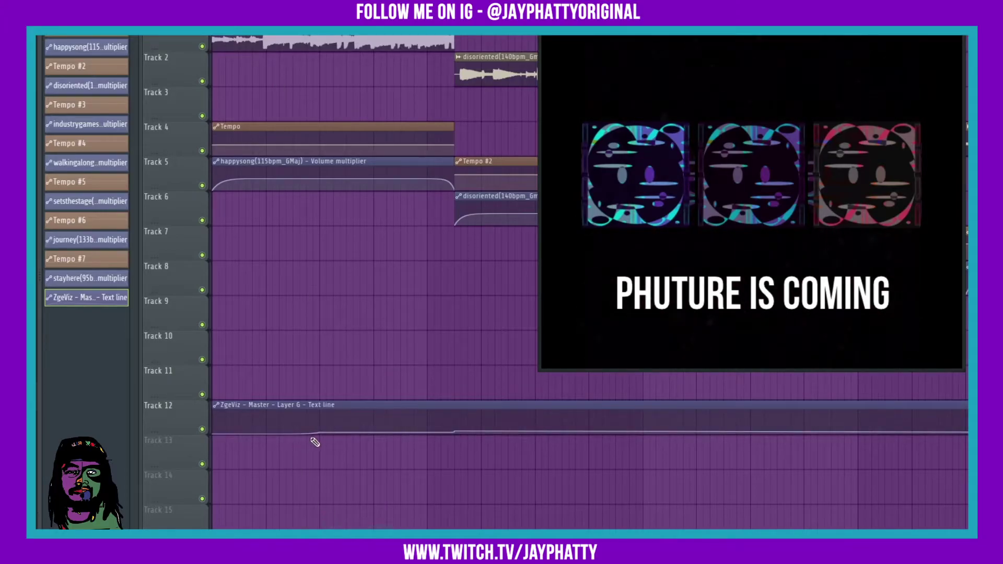
left_click_drag(272, 433, 268, 433)
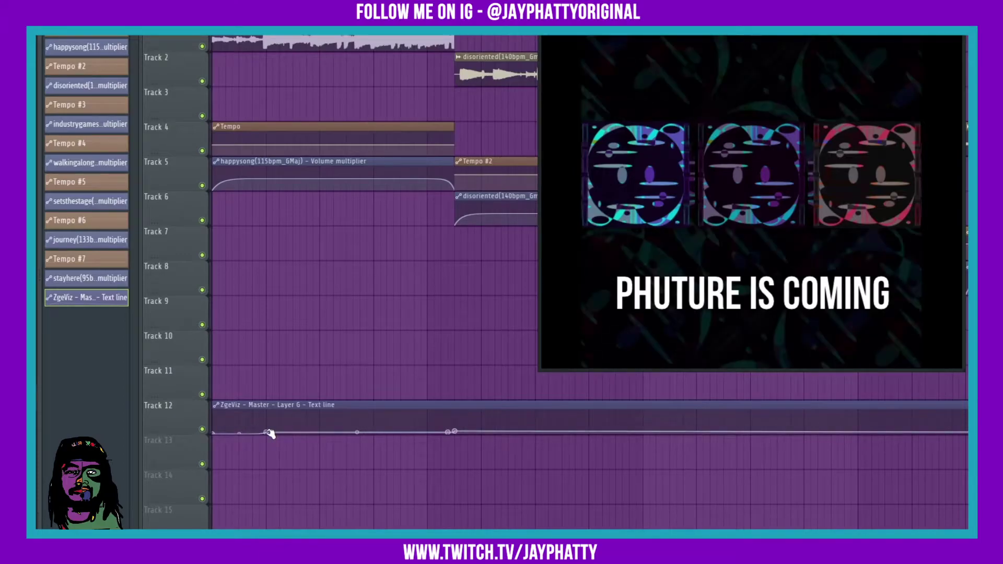
right_click(267, 433)
left_click(282, 529)
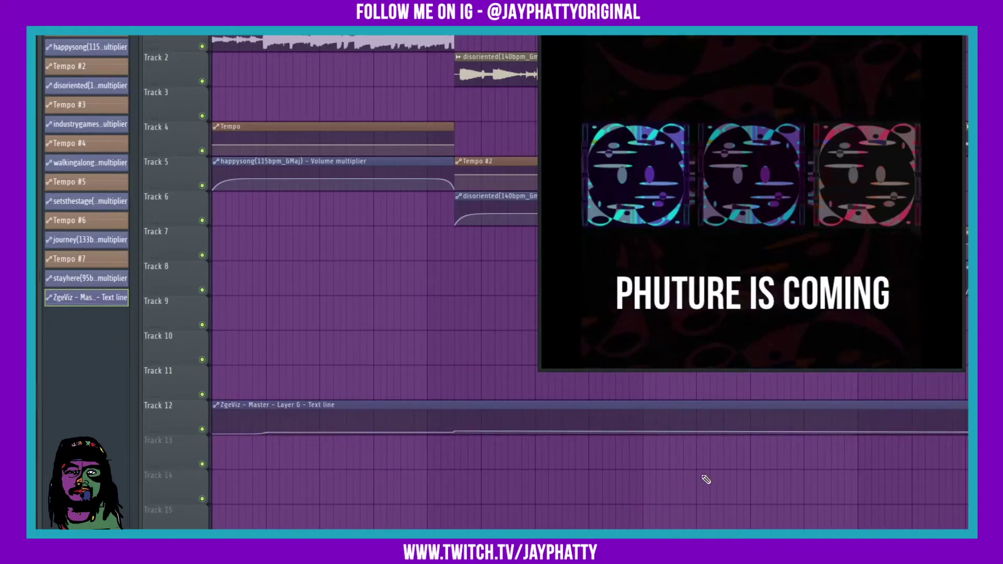
- Play through to the song change, and raise the Text line point at the disoriented clip's start until the text reads "DISORIENTED"
key("space")
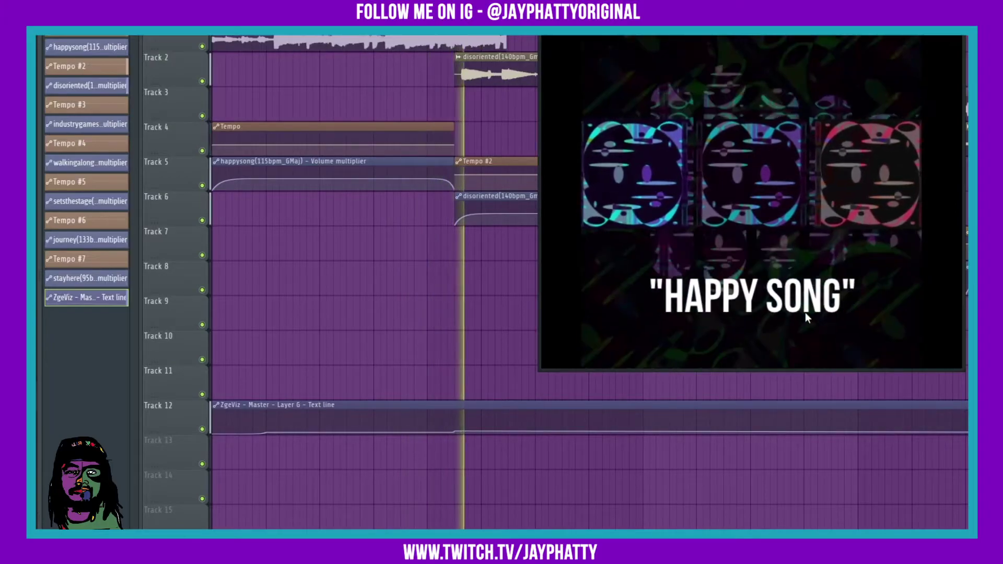
left_click(444, 32)
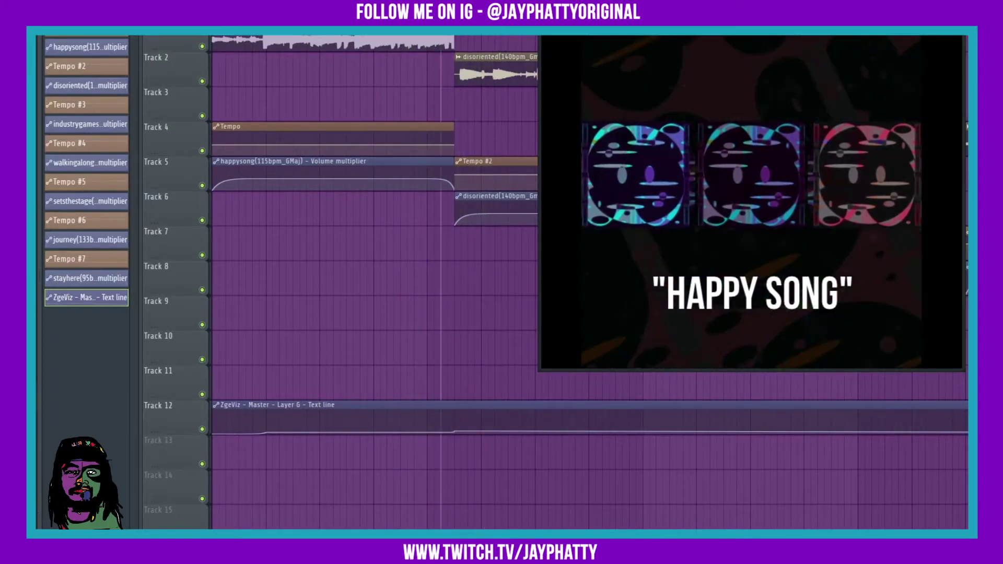
scroll(447, 31, "up", 6)
mouse_move(486, 432)
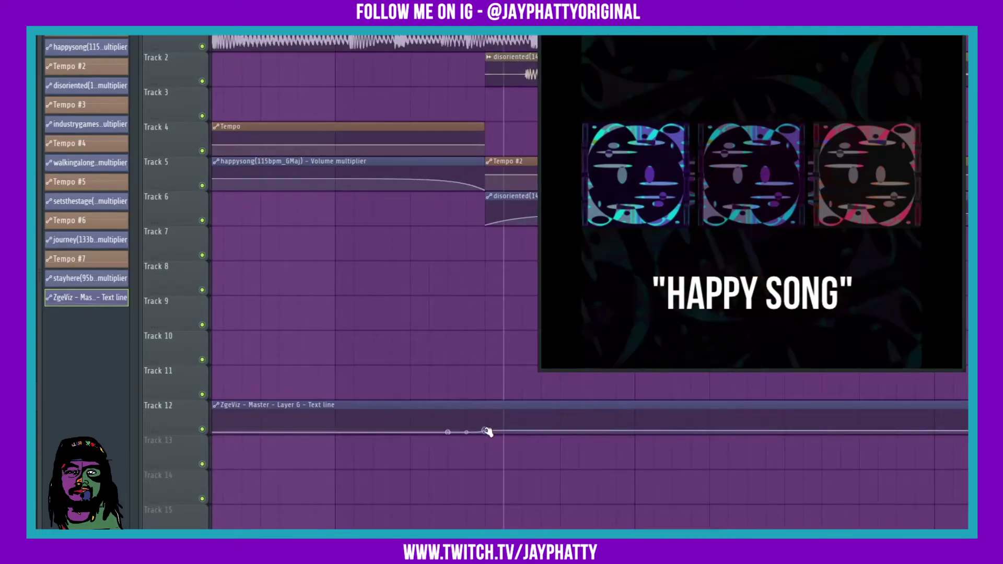
left_click_drag(487, 431, 486, 428)
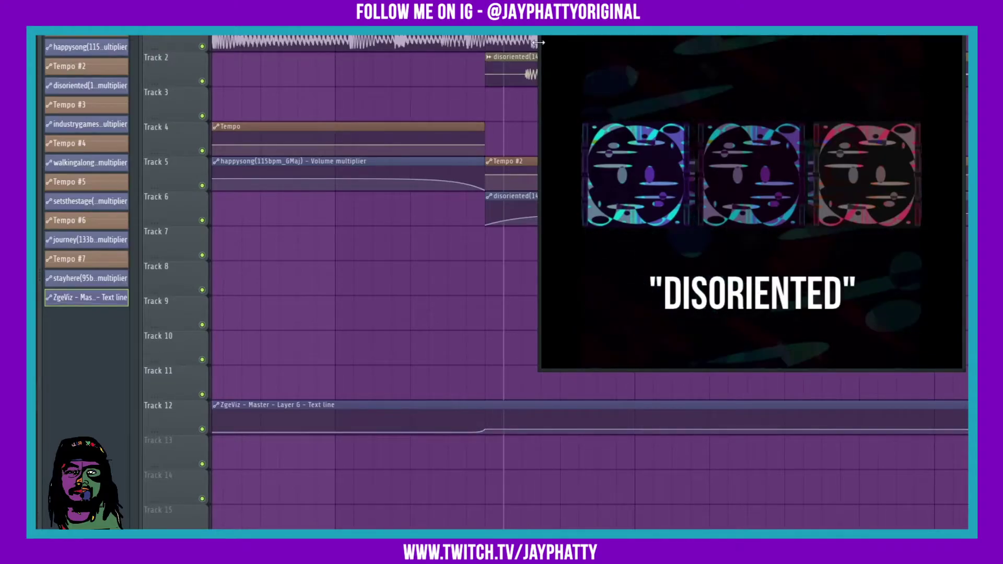
- Play across the happysong-to-disoriented change, and shift the "DISORIENTED" point slightly later in the Text line clip, reusing its copied value
left_click(336, 36)
scroll(336, 37, "down", 10)
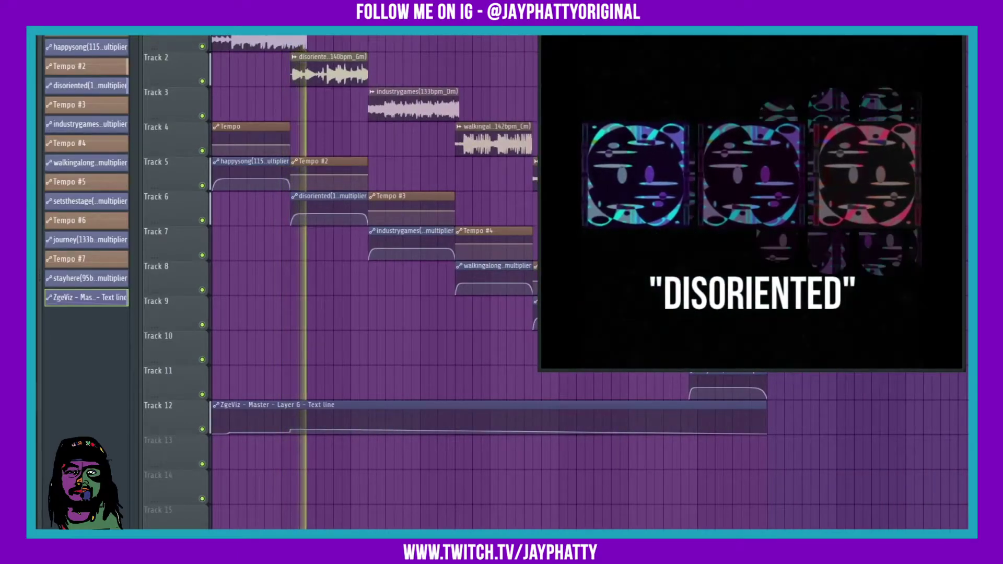
scroll(375, 219, "up", 5)
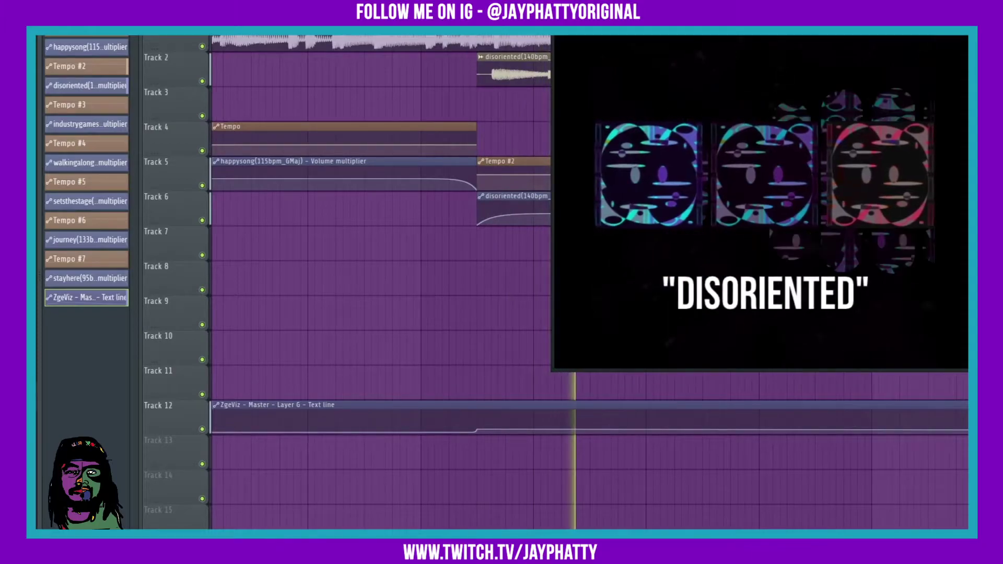
scroll(462, 32, "up", 4)
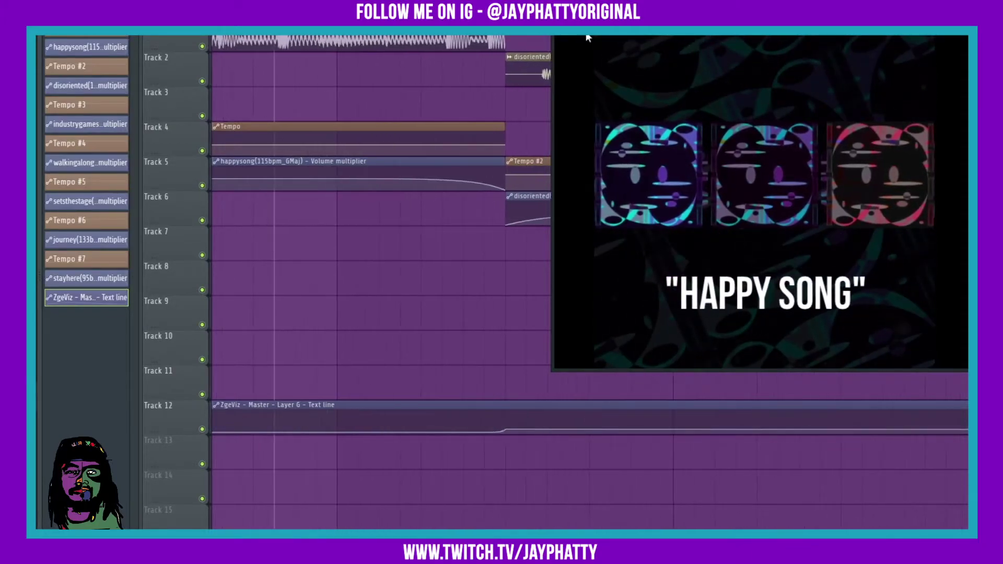
left_click_drag(586, 34, 615, 35)
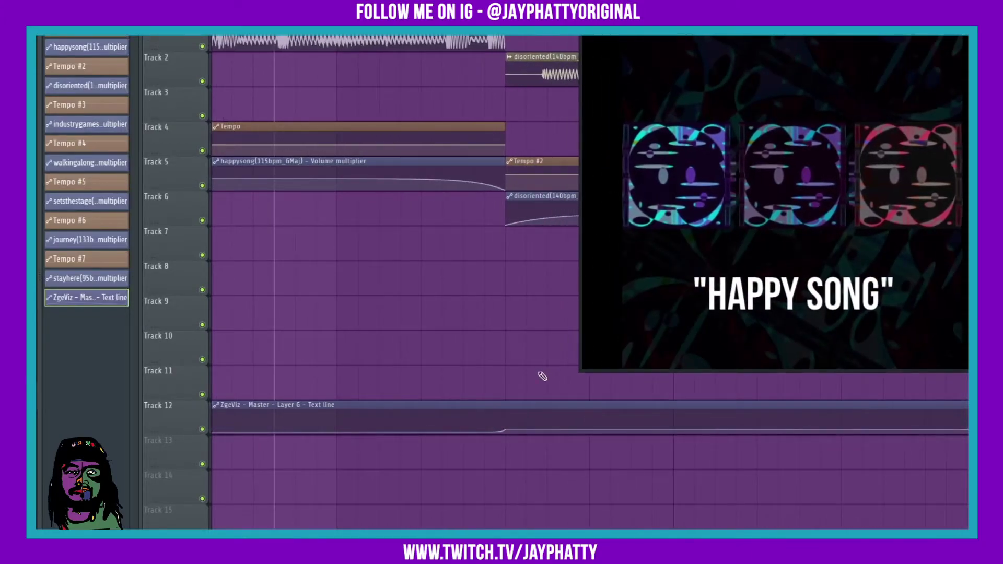
right_click(506, 429)
left_click(536, 529)
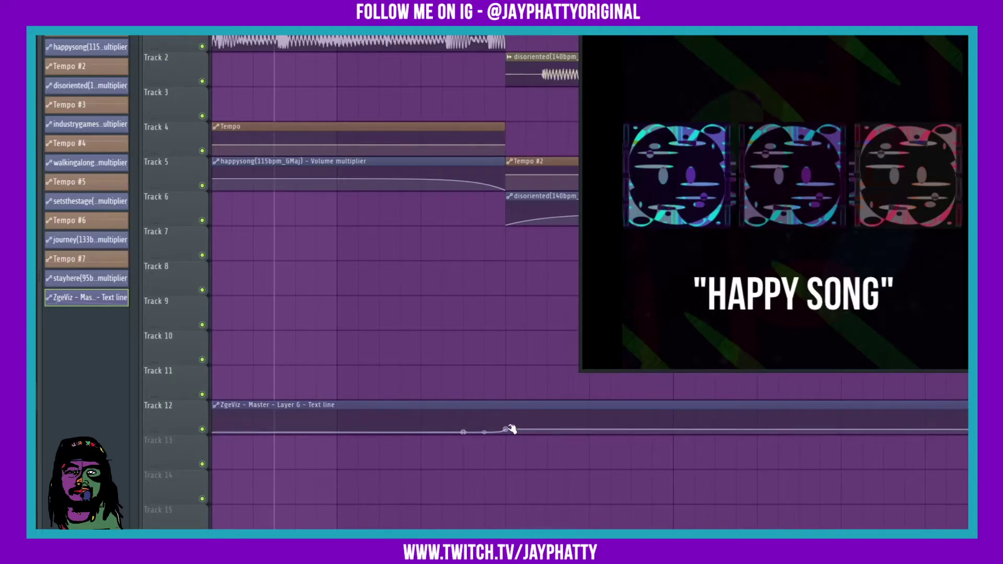
right_click(548, 429)
left_click(627, 474)
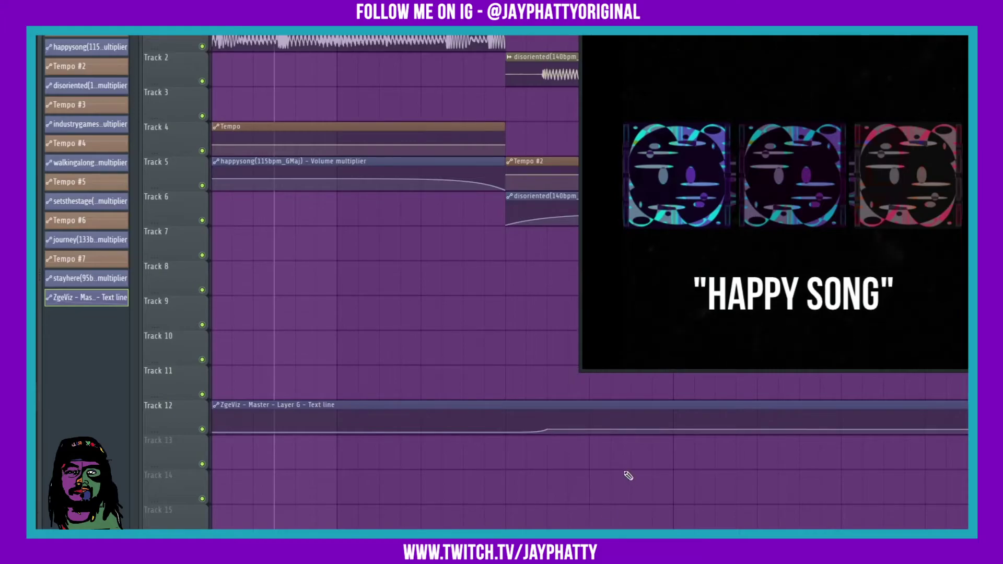
- Play on through the disoriented clip to check the title text, moving the visualizer preview clear of the clips
key("space")
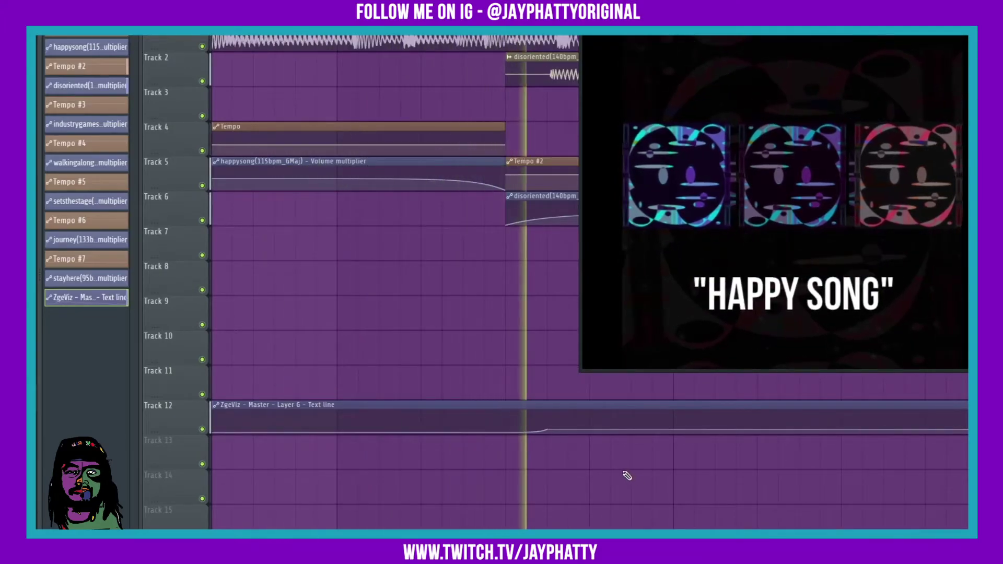
left_click_drag(748, 22, 509, 38)
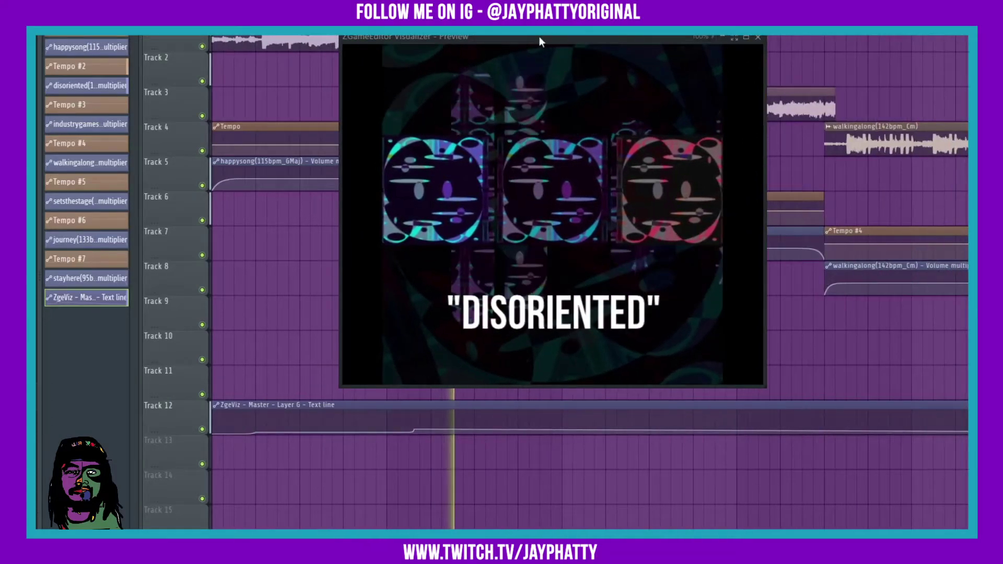
left_click_drag(540, 36, 919, 111)
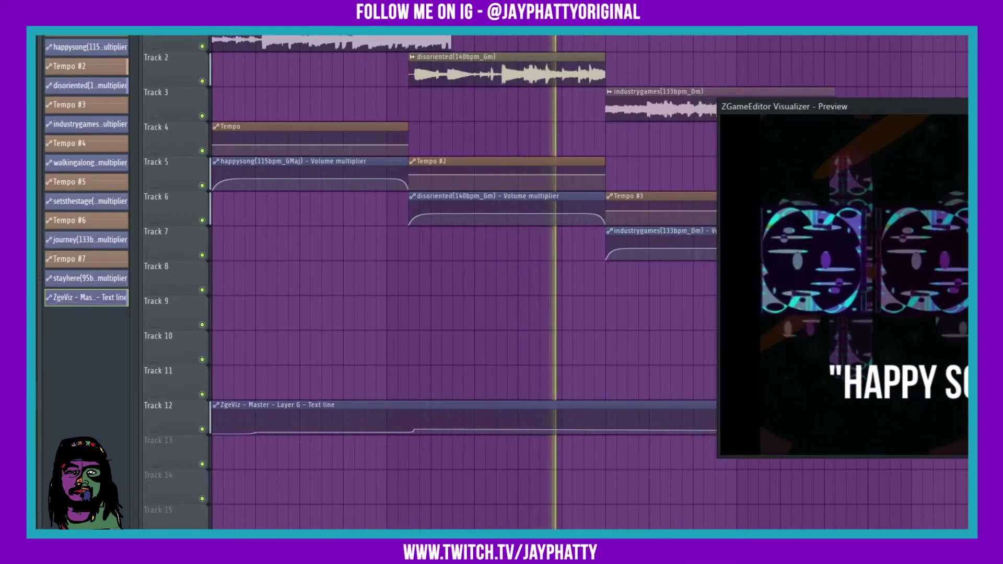